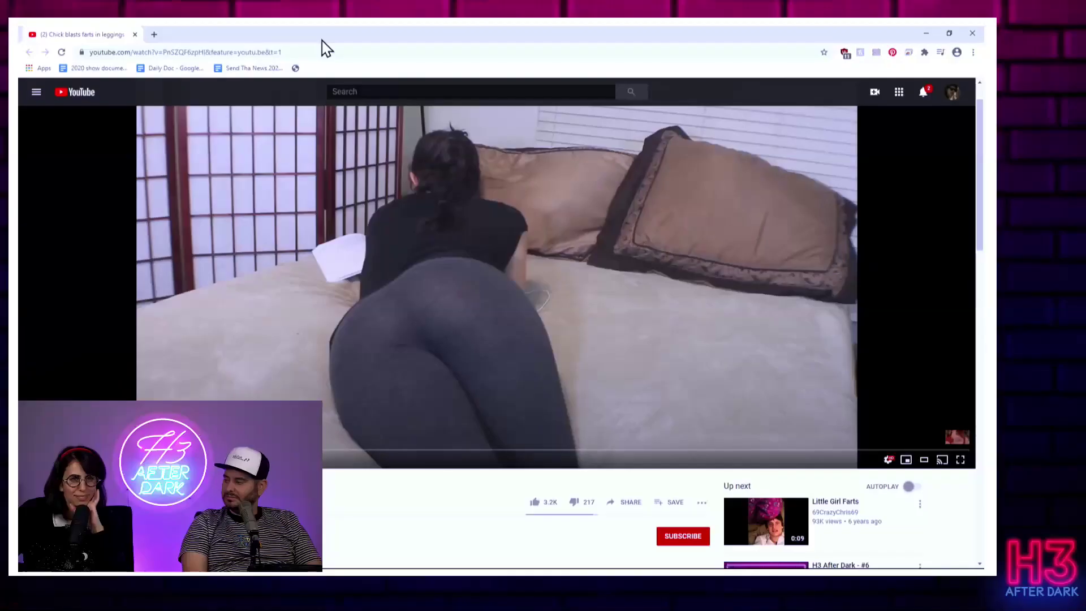
scroll(200, 352, up, 1)
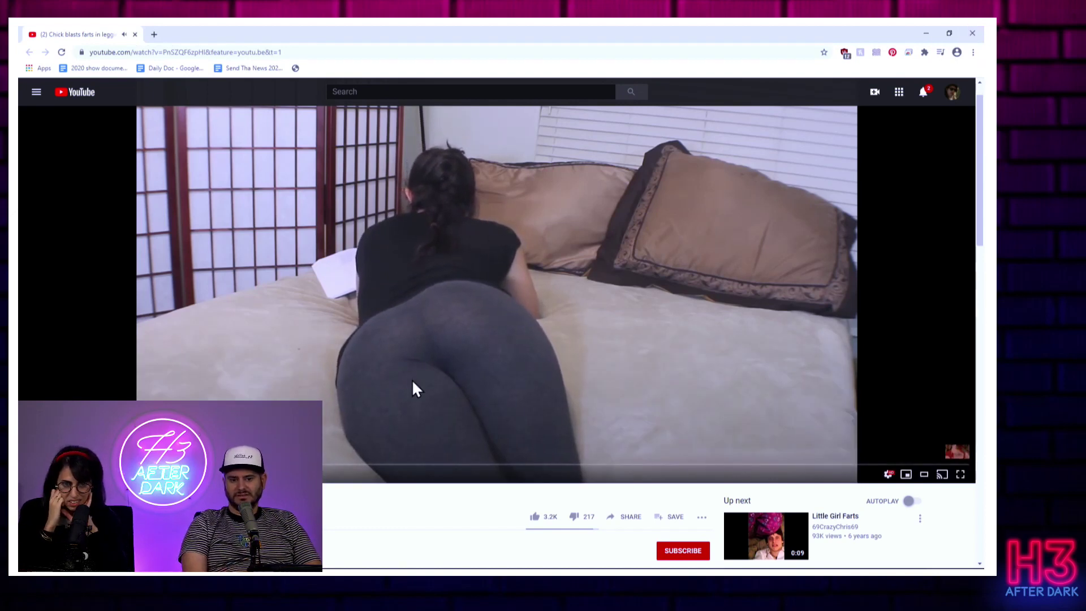
scroll(413, 381, down, 4)
scroll(496, 339, down, 2)
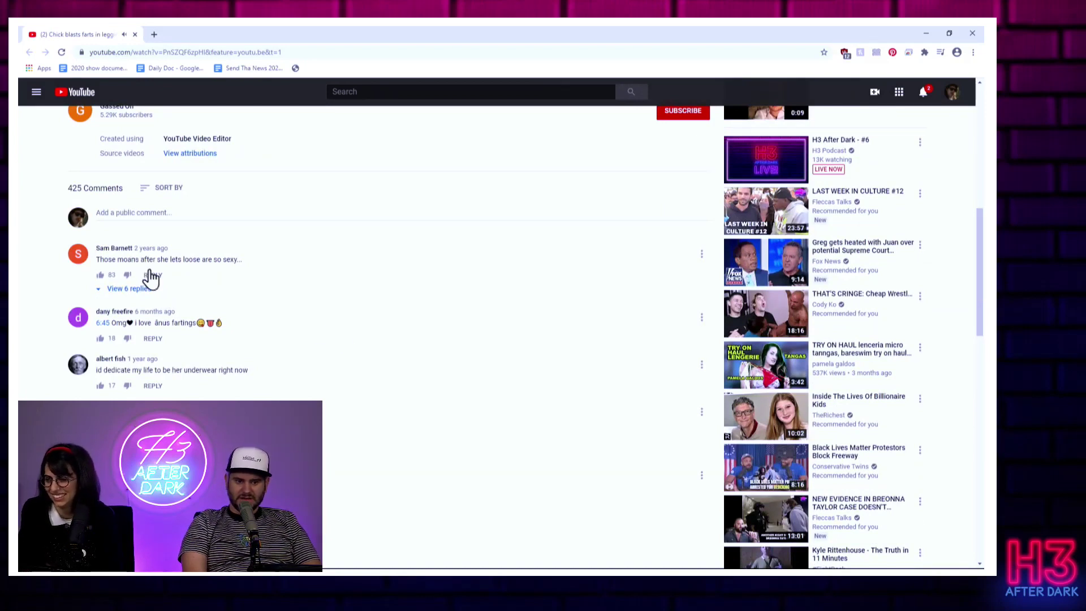
- Zoom the YouTube page in for easier reading
key(ctrl+plus)
key(ctrl+plus)
key(ctrl+plus)
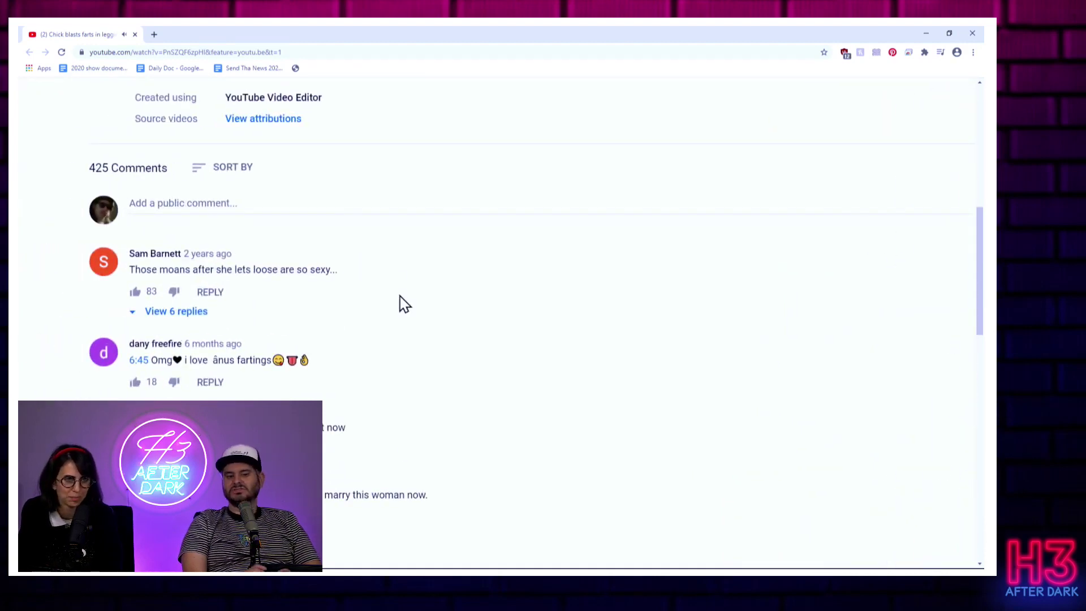
key(ctrl+0)
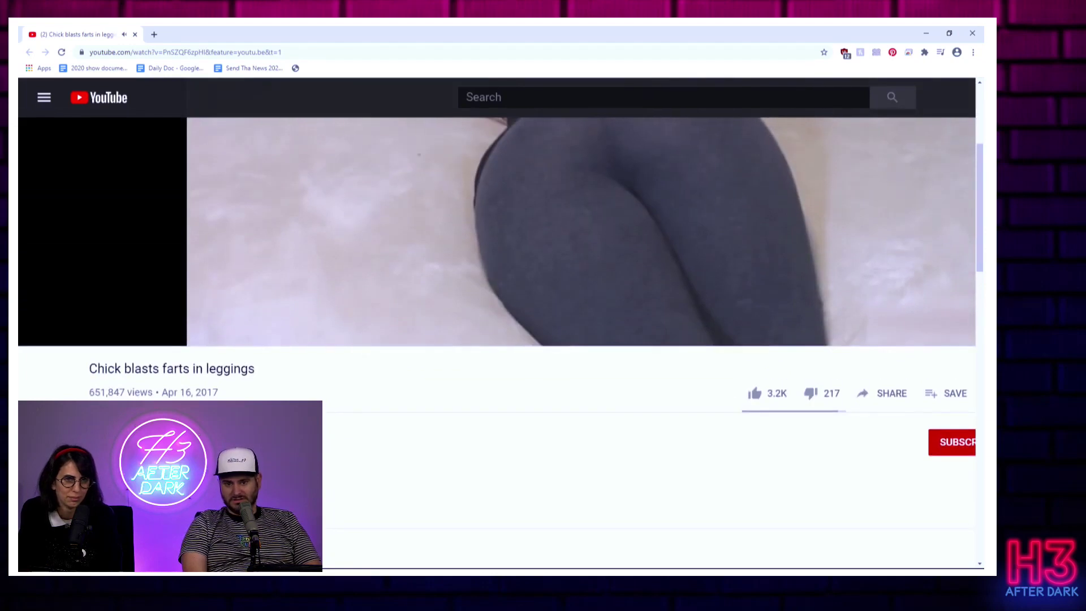
key(ctrl+plus)
key(ctrl+plus)
scroll(496, 323, down, 5)
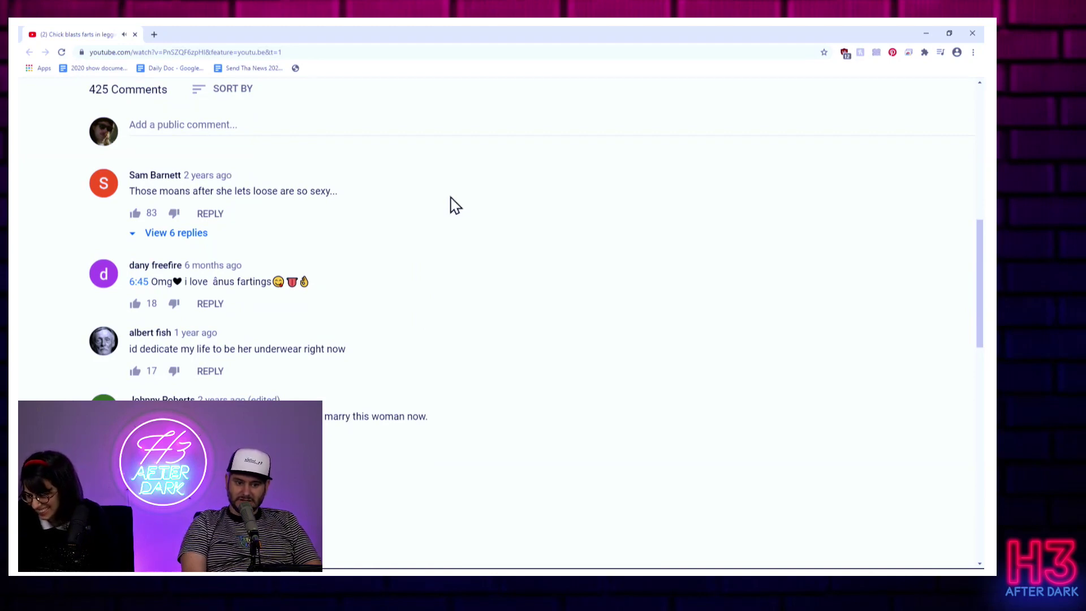
- Jump the video to the 6:45 comment timestamp, pause, then play another linked moment
click(146, 281)
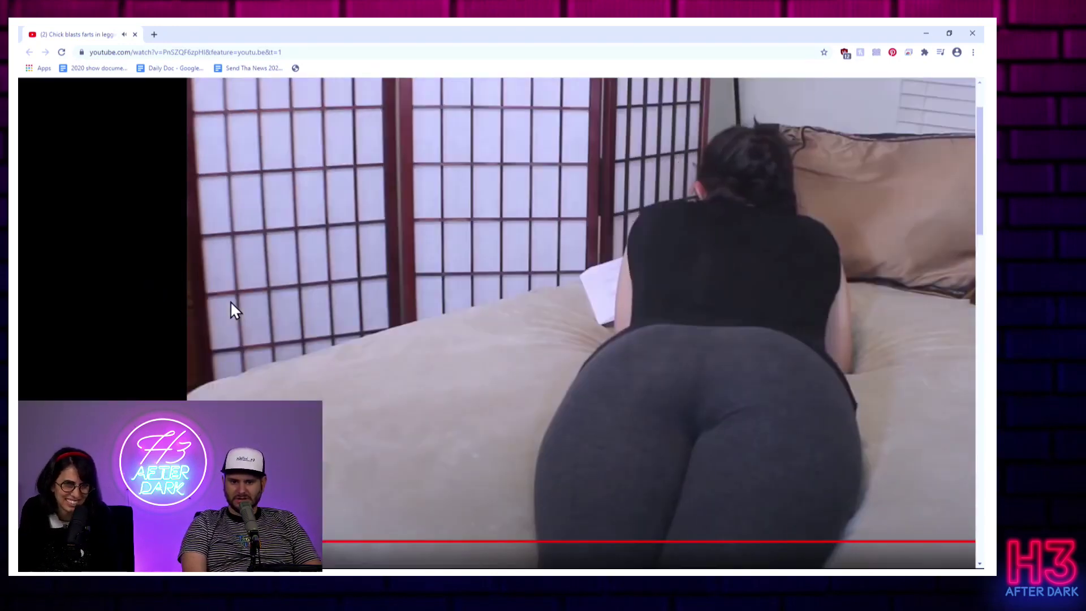
key(space)
scroll(544, 322, down, 5)
scroll(543, 323, down, 5)
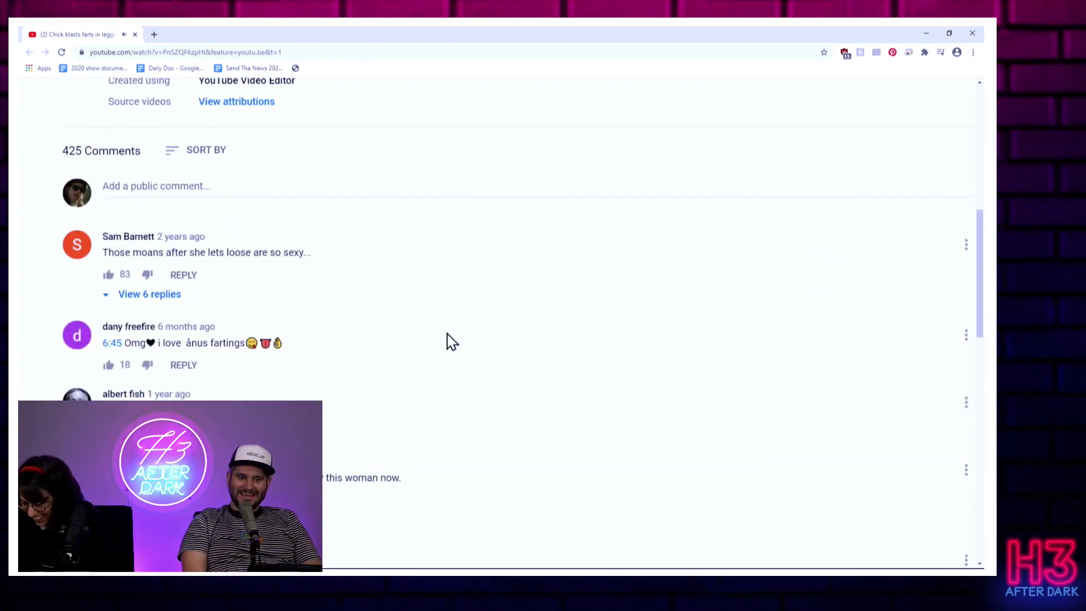
scroll(452, 341, down, 1)
scroll(452, 341, down, 1)
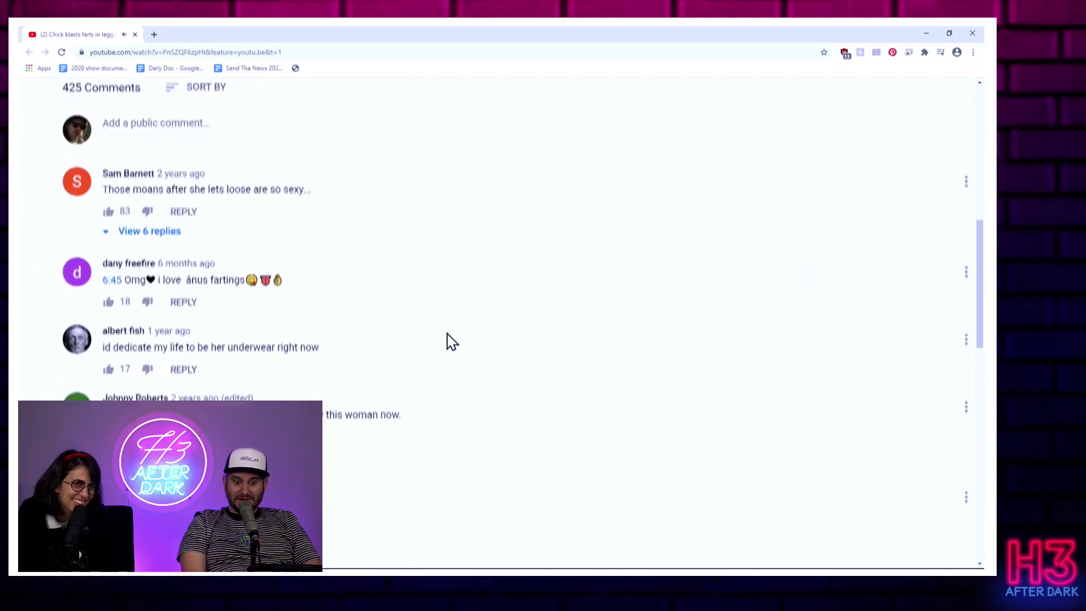
scroll(452, 341, down, 1)
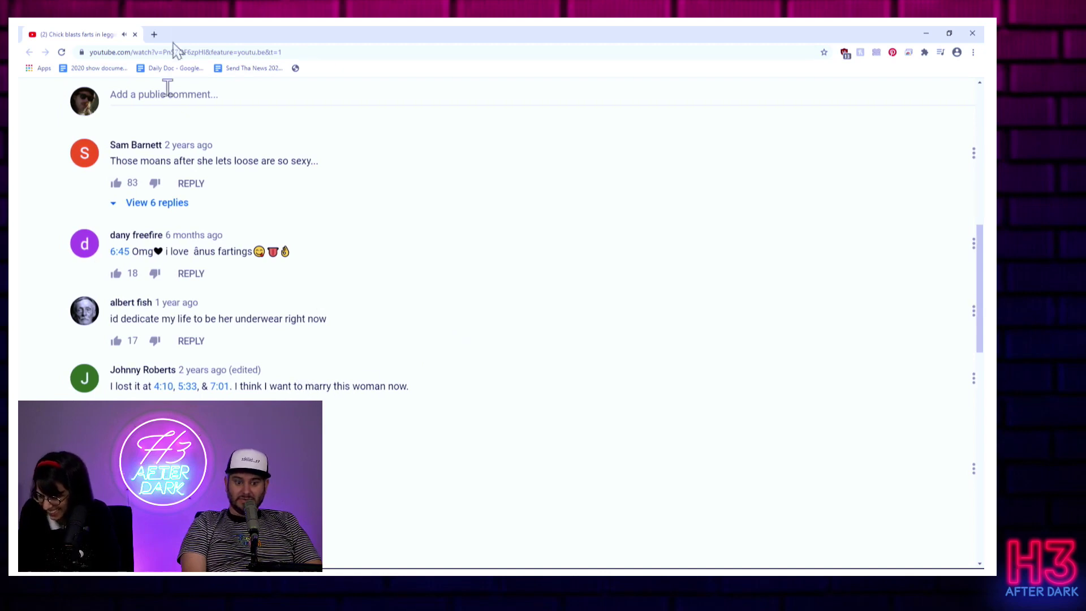
click(164, 384)
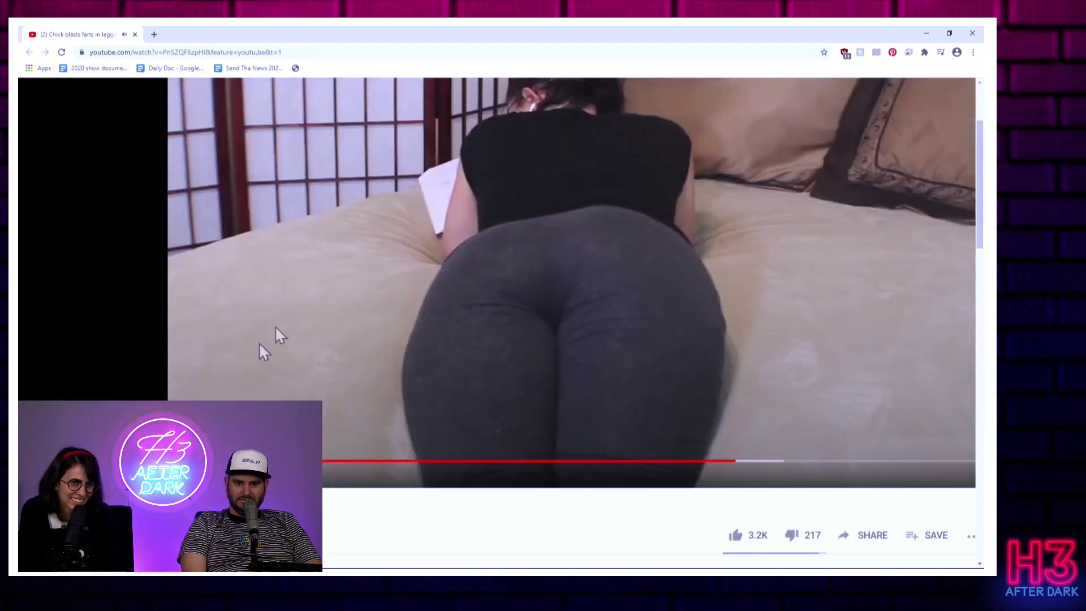
scroll(307, 316, down, 4)
scroll(308, 318, down, 3)
scroll(308, 319, down, 1)
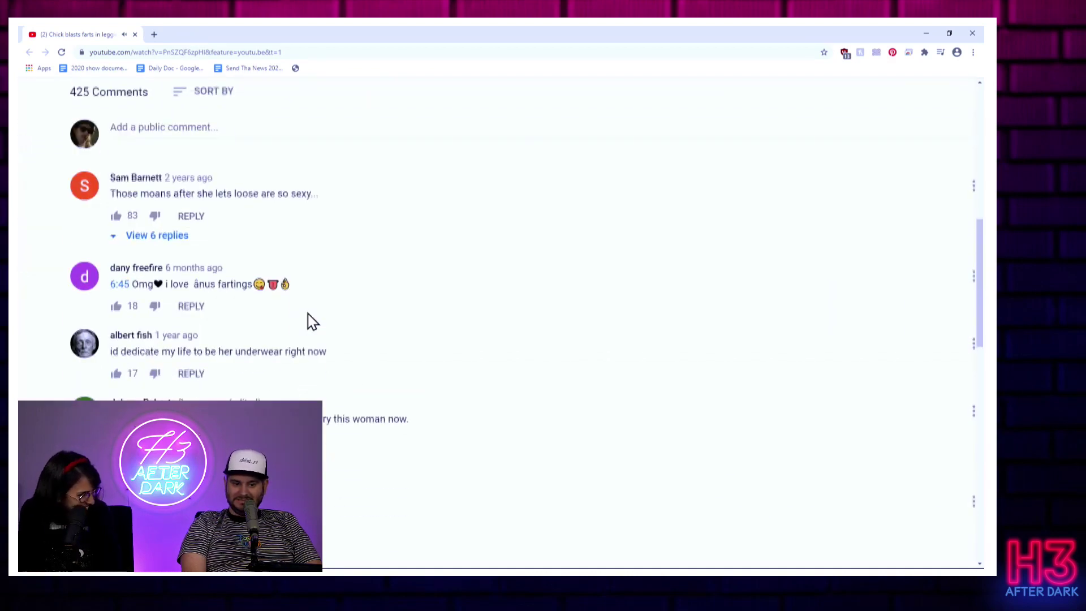
scroll(309, 319, down, 1)
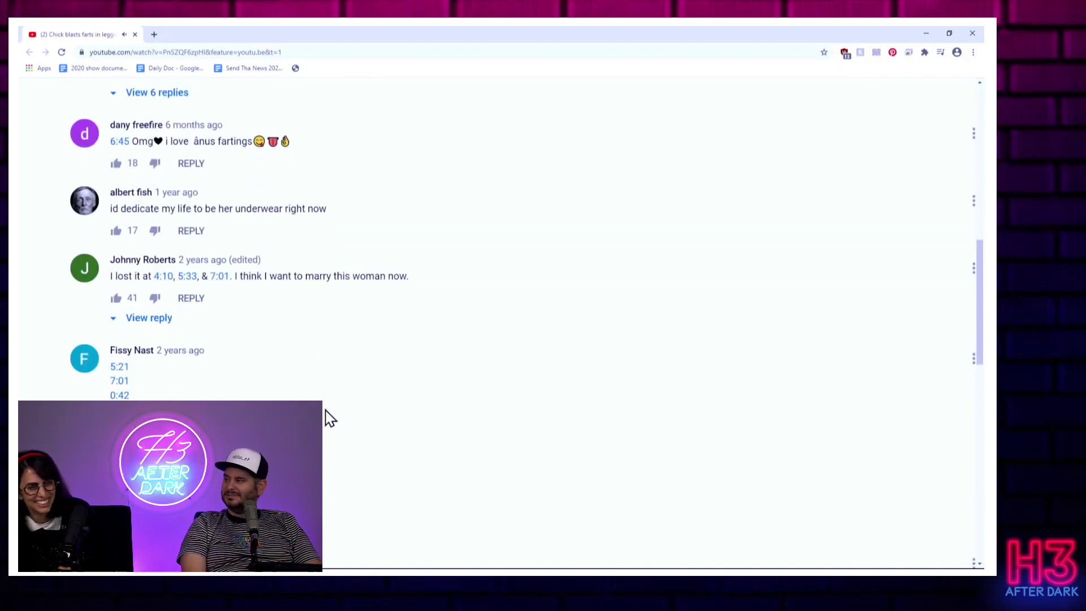
scroll(330, 418, down, 1)
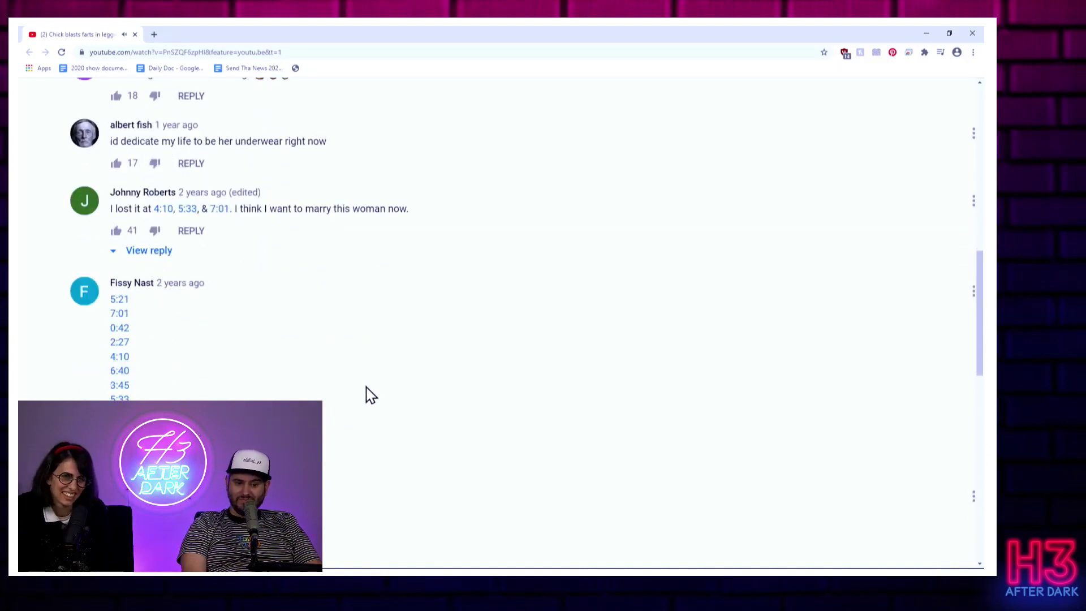
scroll(371, 395, down, 1)
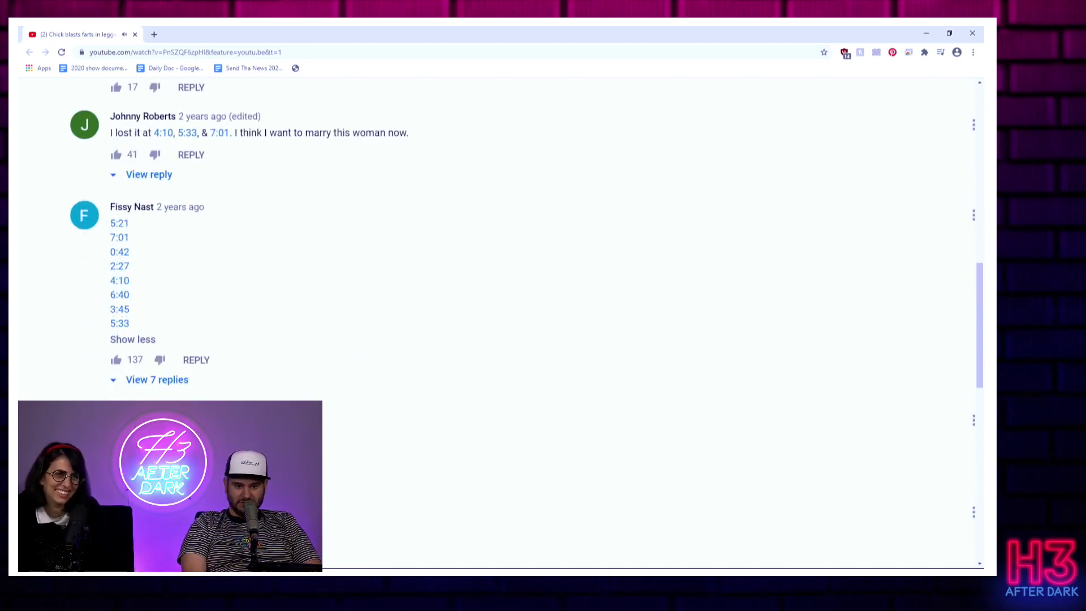
scroll(501, 323, down, 5)
scroll(501, 323, down, 5)
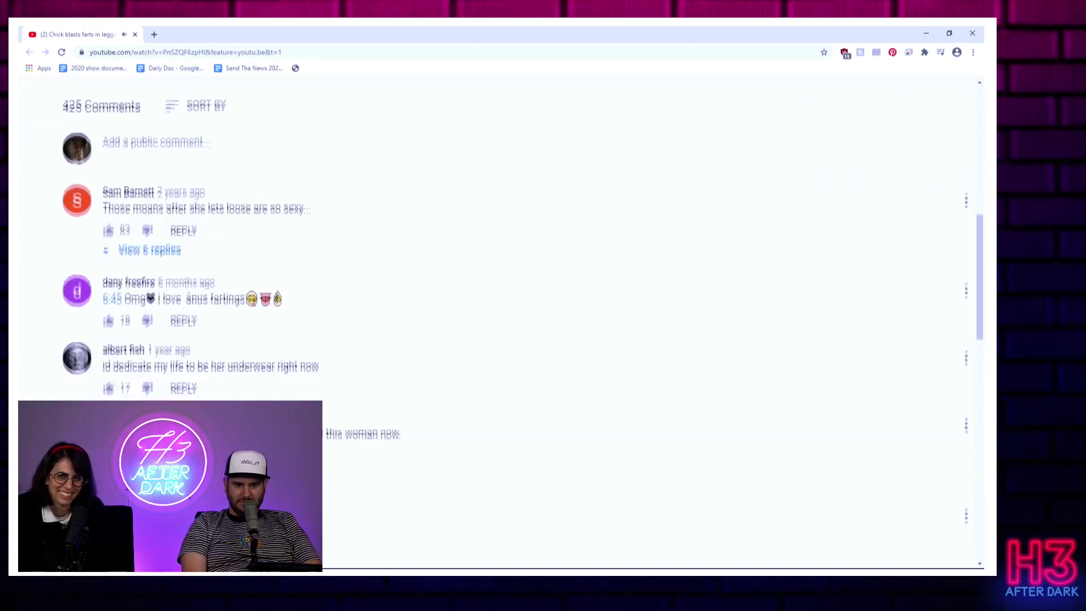
scroll(500, 322, down, 1)
scroll(502, 323, down, 2)
scroll(502, 322, down, 1)
scroll(501, 323, down, 1)
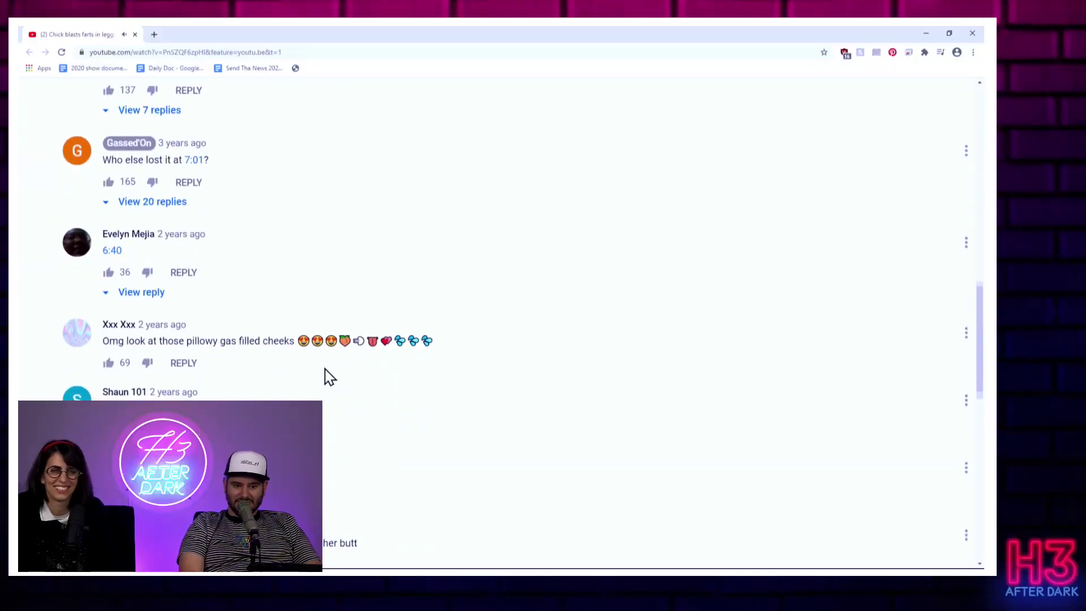
scroll(329, 377, down, 1)
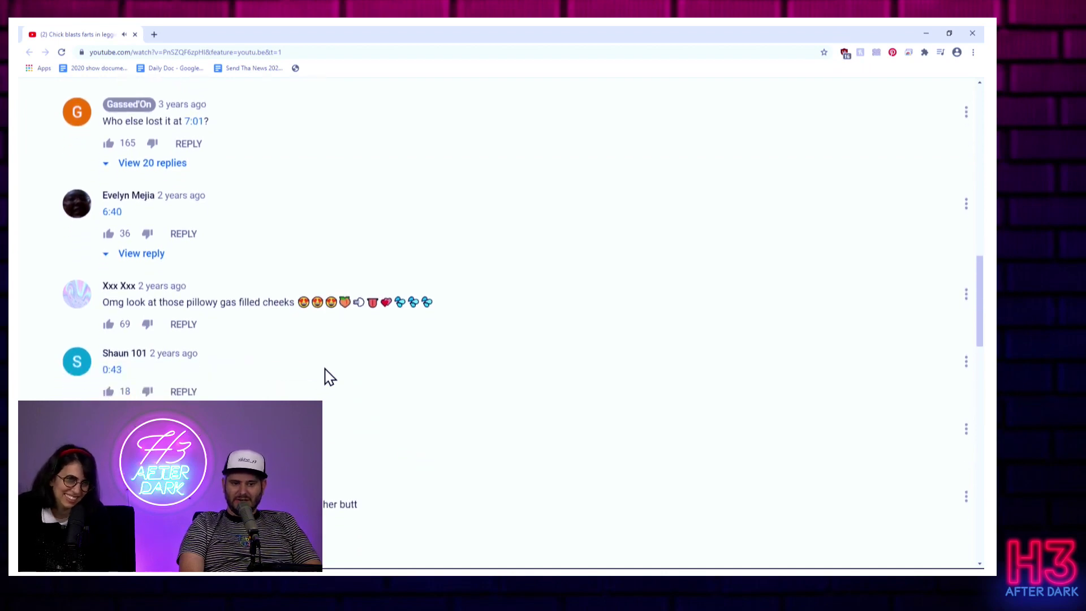
scroll(330, 376, down, 1)
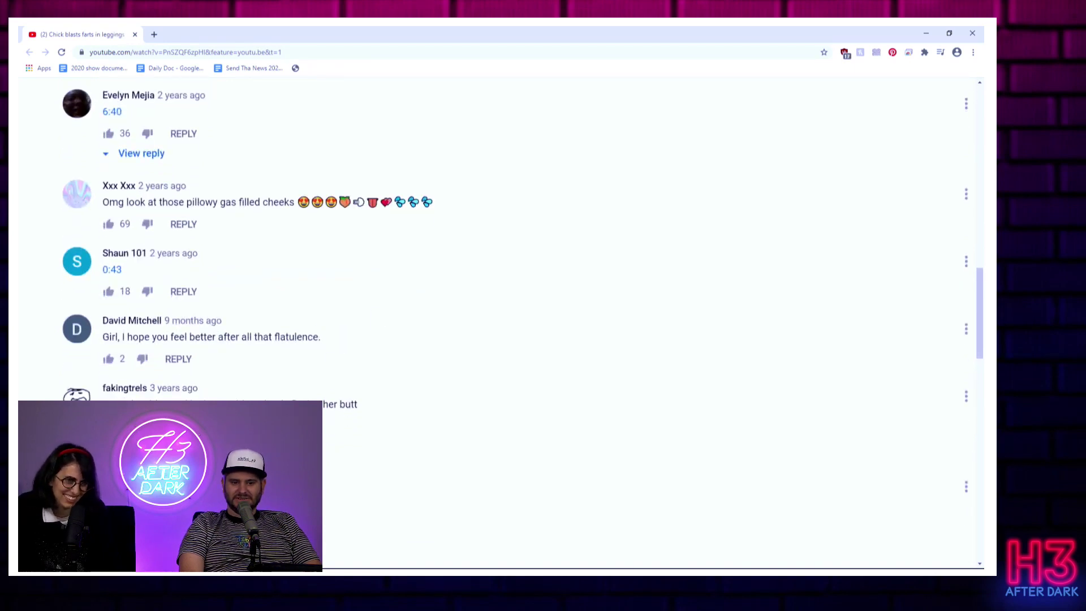
- Seek the video to about 1:27 and 3:45, then open a commenter's channel
click(337, 400)
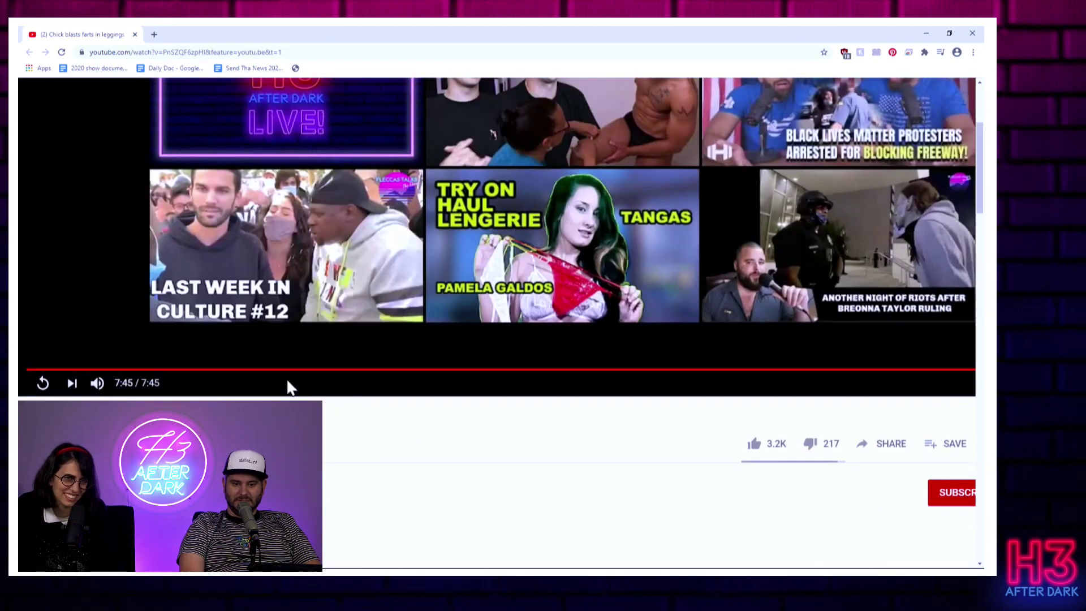
click(281, 371)
scroll(354, 455, down, 8)
scroll(353, 454, down, 10)
scroll(353, 454, down, 4)
scroll(353, 454, down, 1)
scroll(354, 454, down, 3)
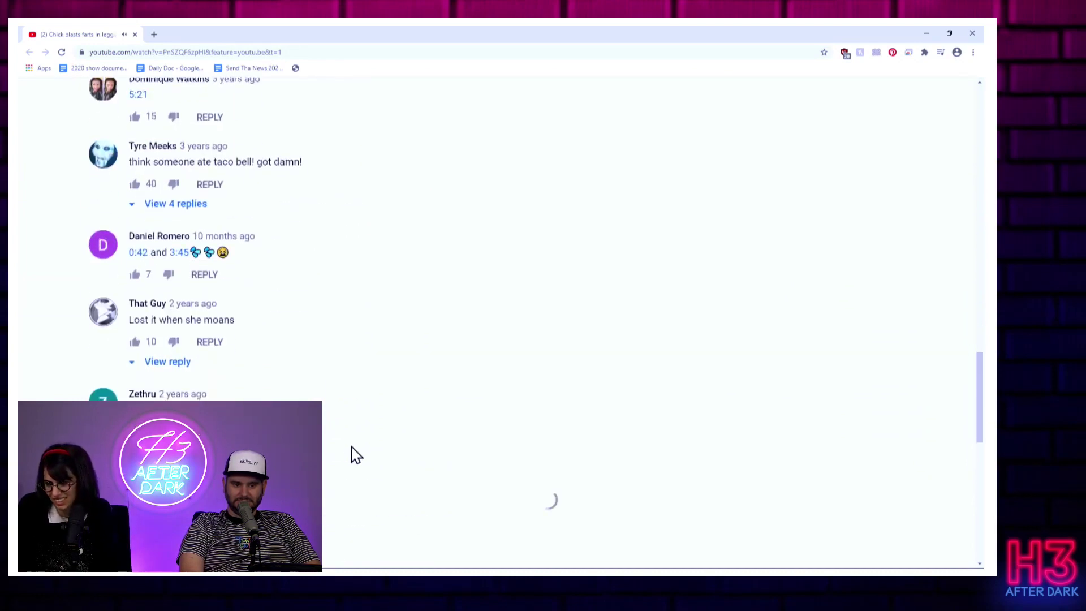
scroll(354, 455, down, 2)
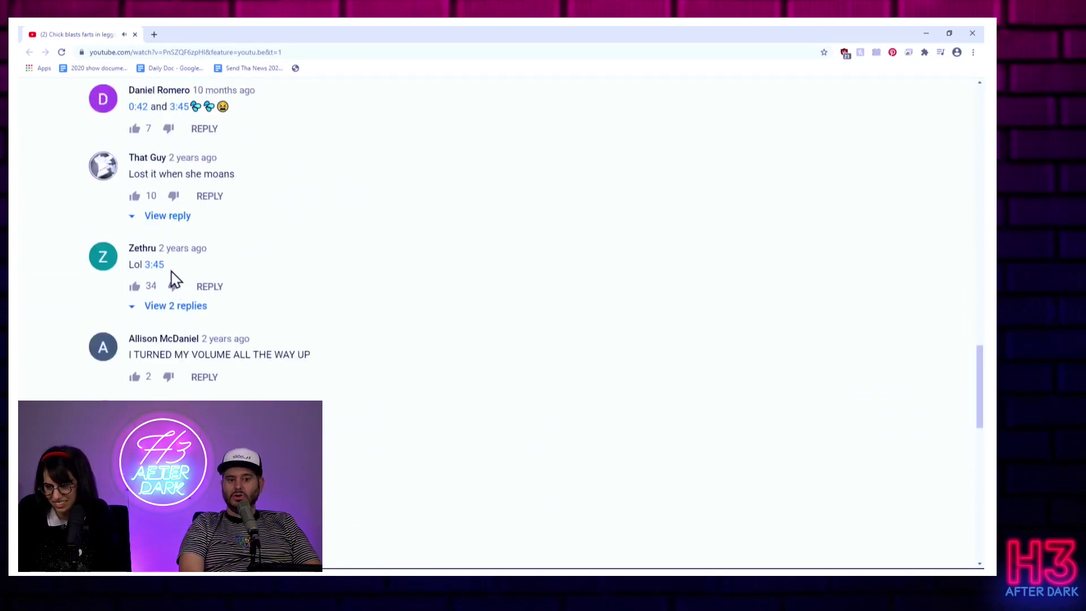
click(155, 265)
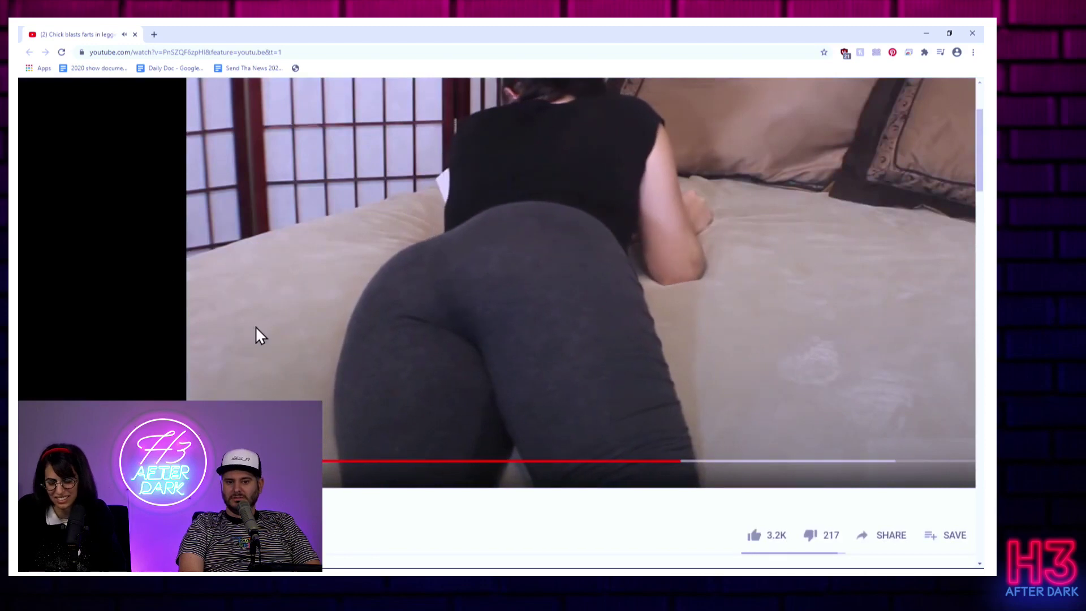
scroll(259, 335, down, 5)
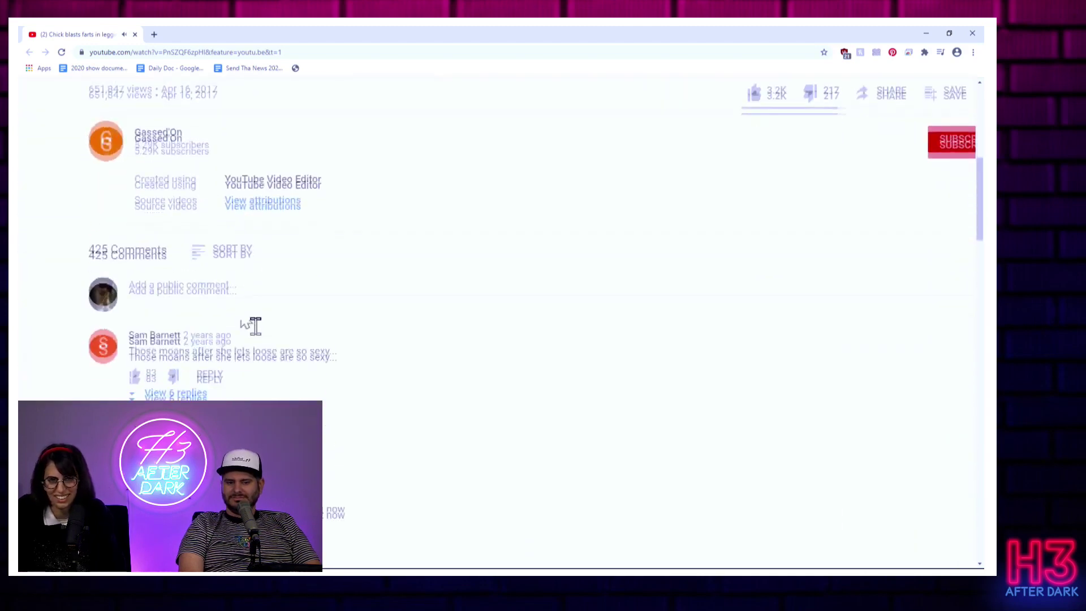
scroll(259, 336, down, 5)
scroll(259, 336, down, 5)
scroll(259, 335, down, 5)
scroll(259, 335, down, 5)
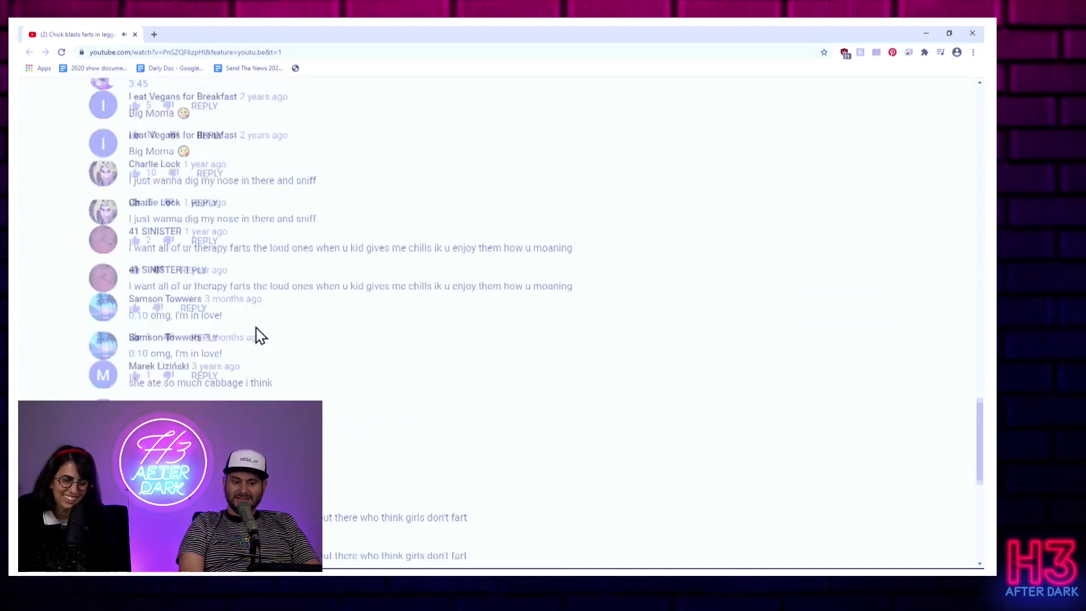
scroll(259, 335, down, 5)
scroll(259, 335, down, 3)
scroll(259, 336, down, 4)
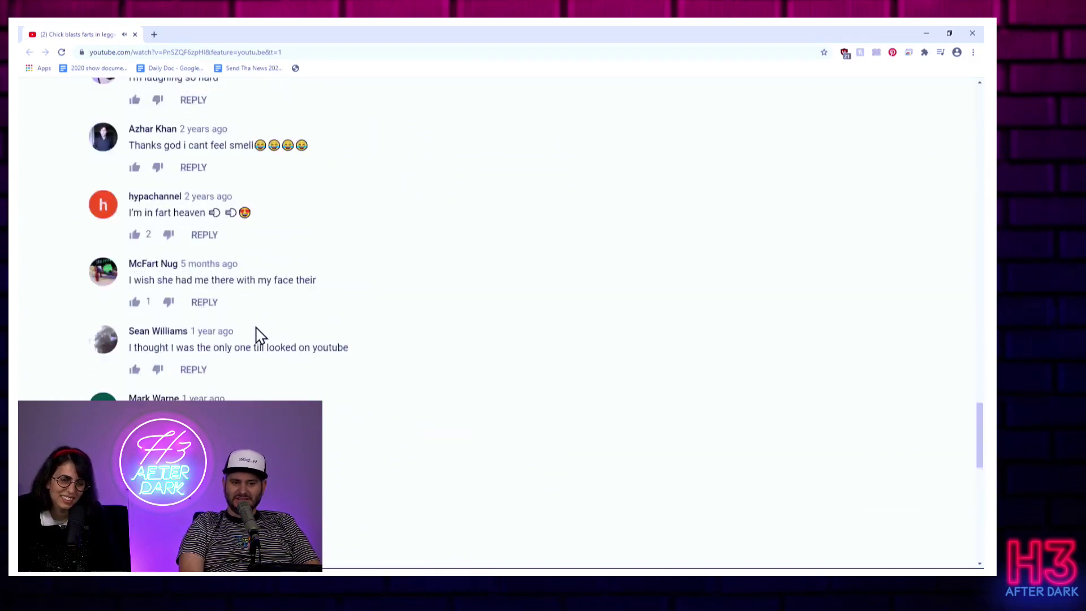
scroll(259, 334, down, 2)
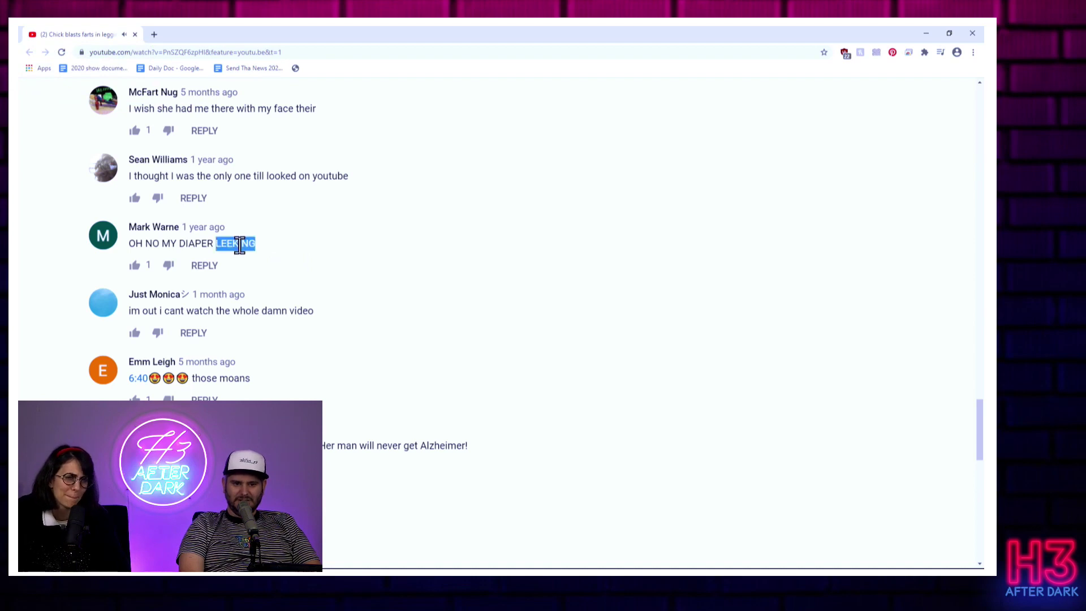
click(154, 232)
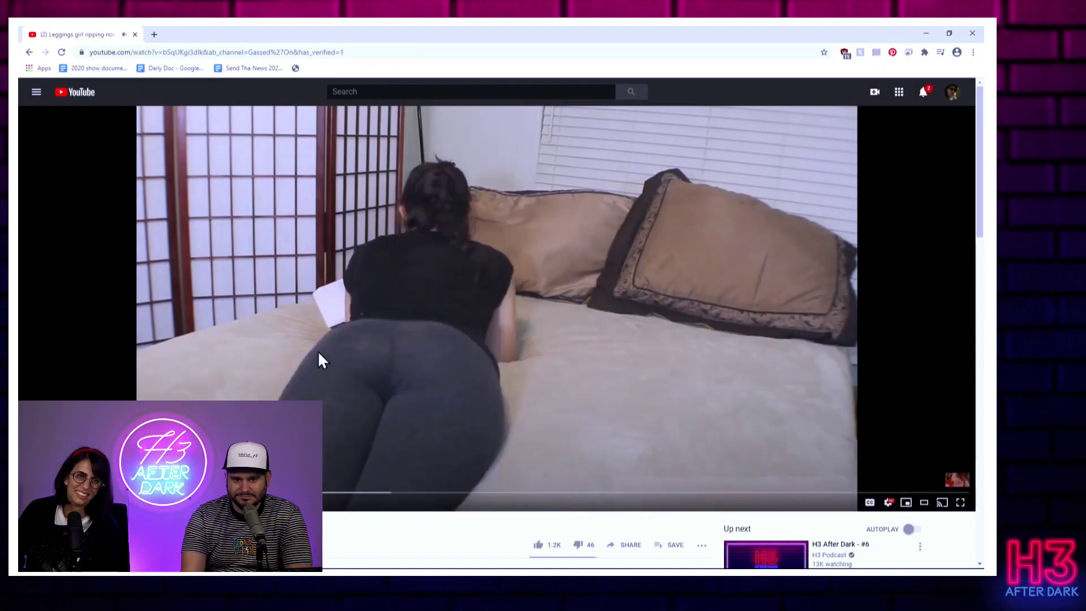
scroll(325, 360, down, 3)
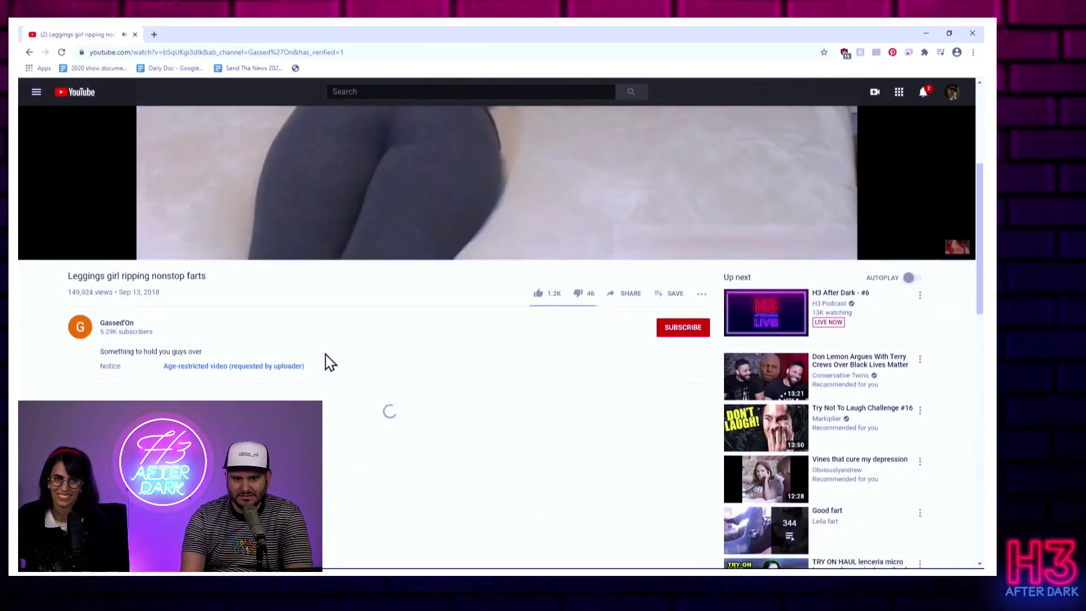
scroll(328, 359, down, 4)
scroll(368, 355, up, 1)
scroll(368, 356, down, 1)
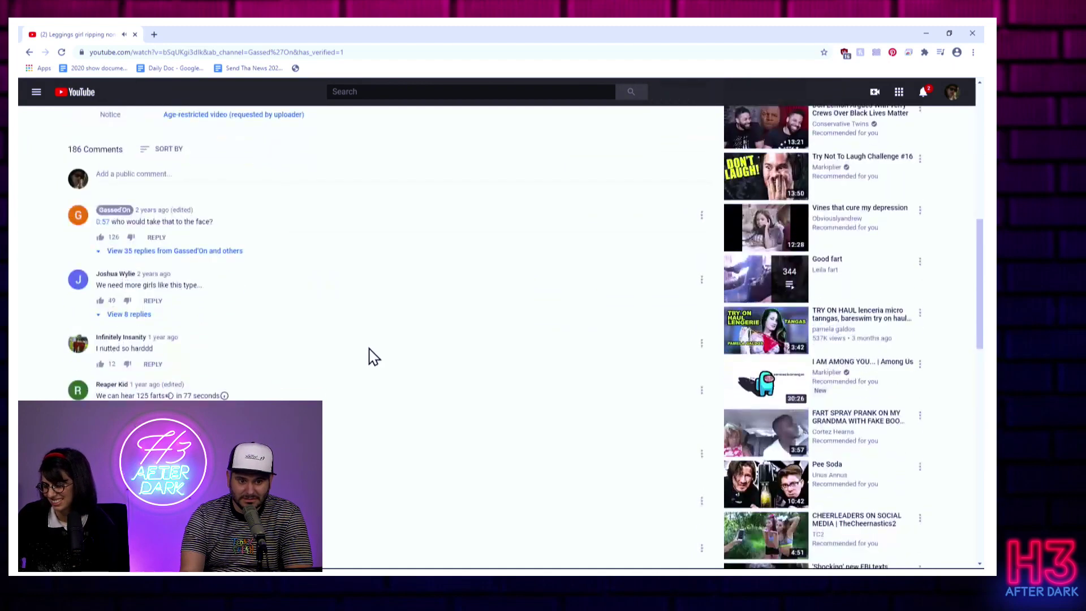
right_click(449, 353)
click(425, 311)
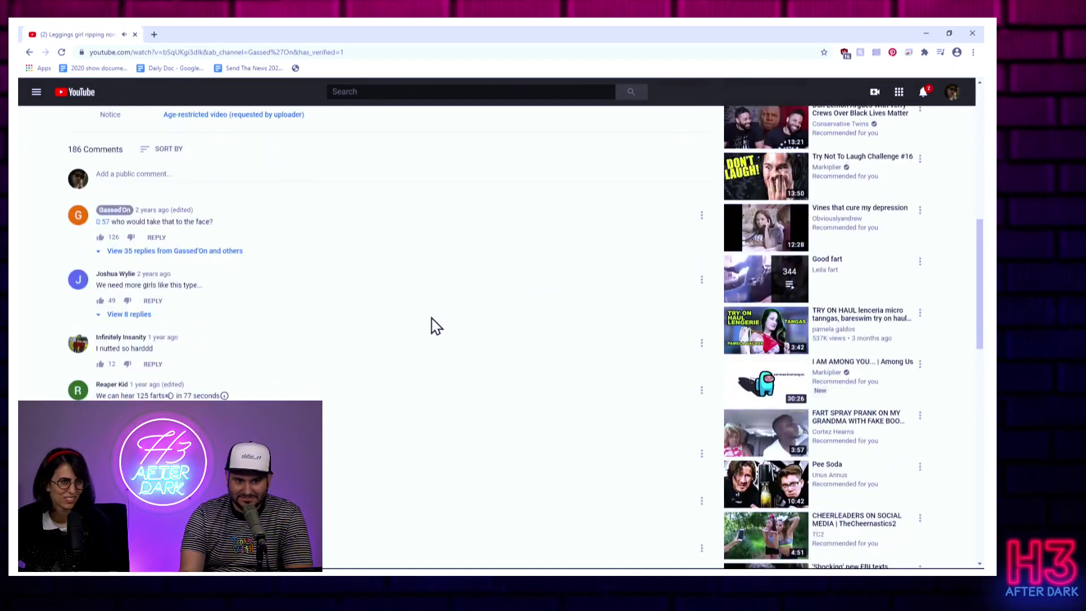
scroll(435, 326, down, 1)
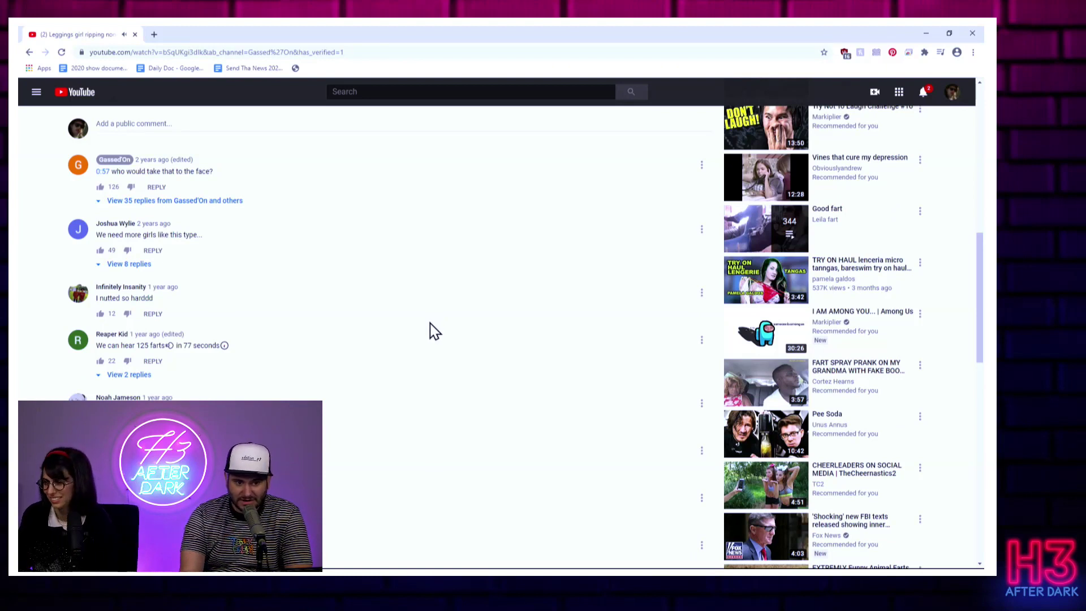
scroll(433, 330, down, 1)
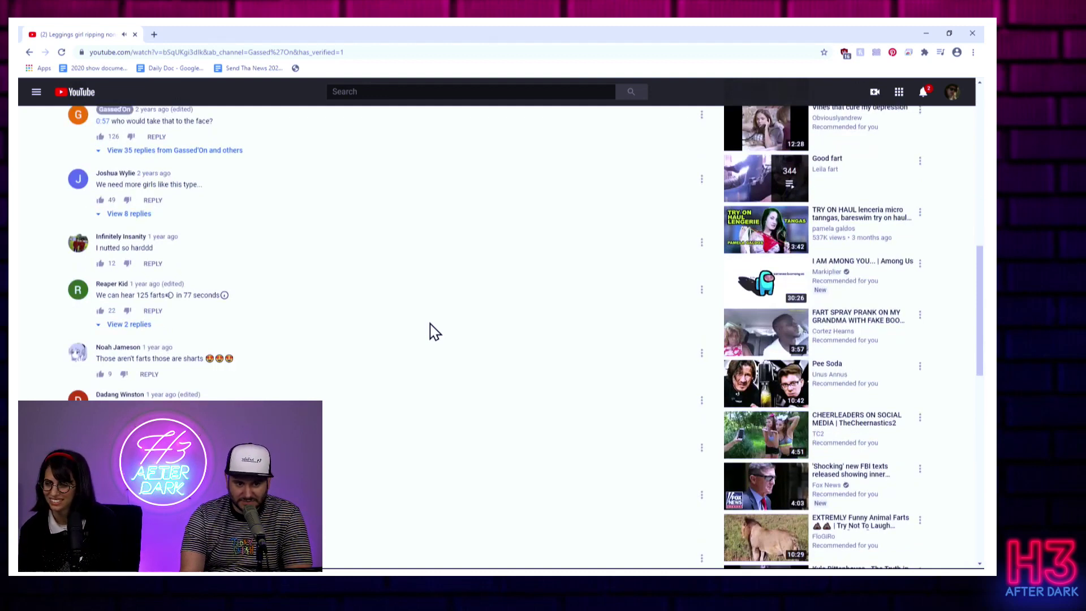
scroll(431, 332, down, 1)
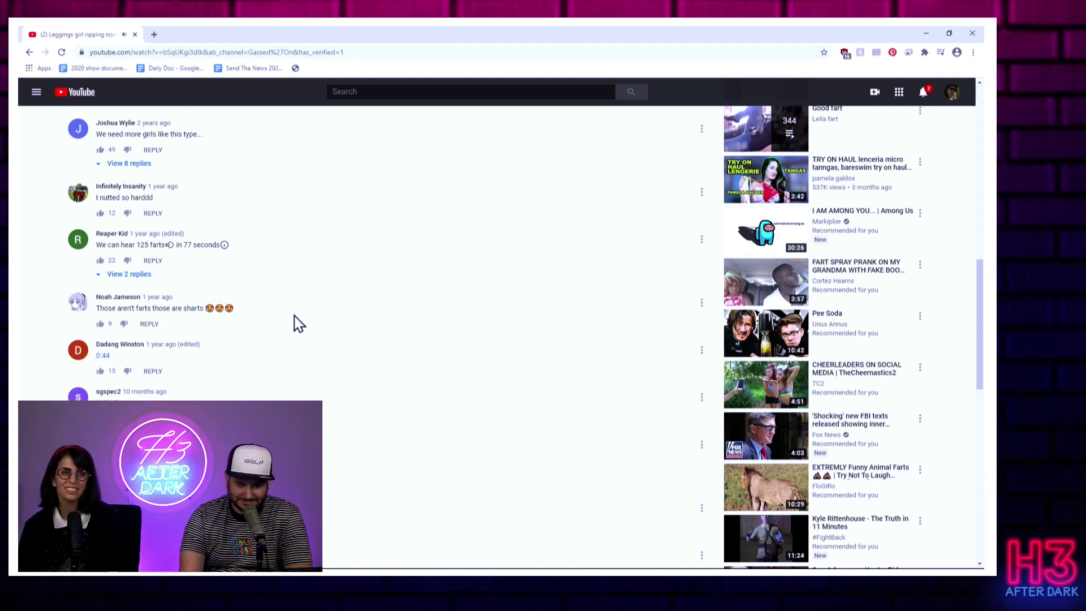
scroll(297, 323, down, 1)
scroll(297, 323, down, 1)
scroll(421, 342, down, 1)
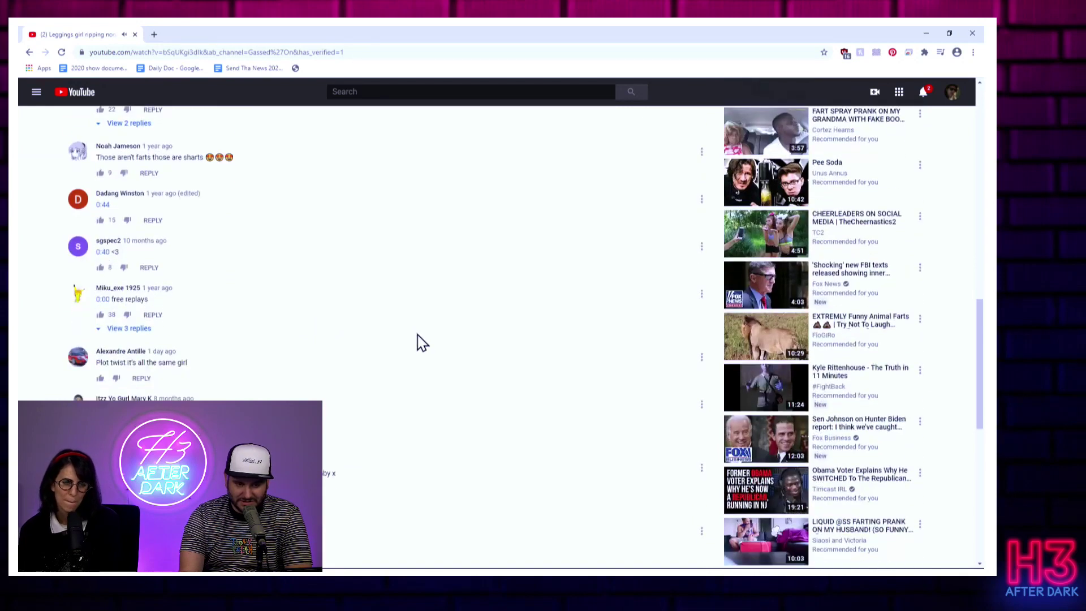
scroll(422, 343, down, 1)
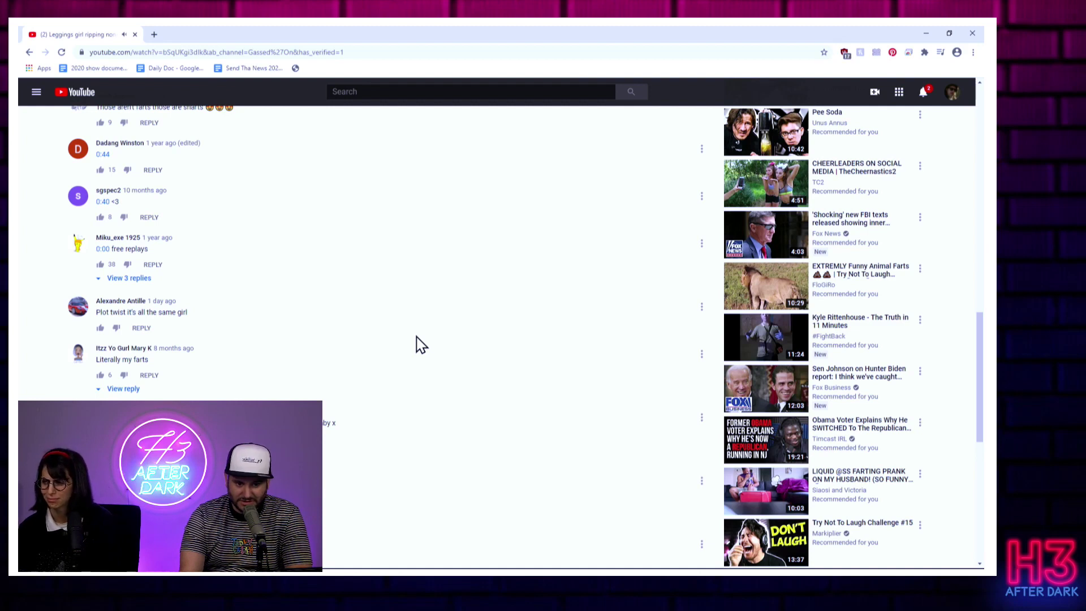
scroll(422, 345, down, 1)
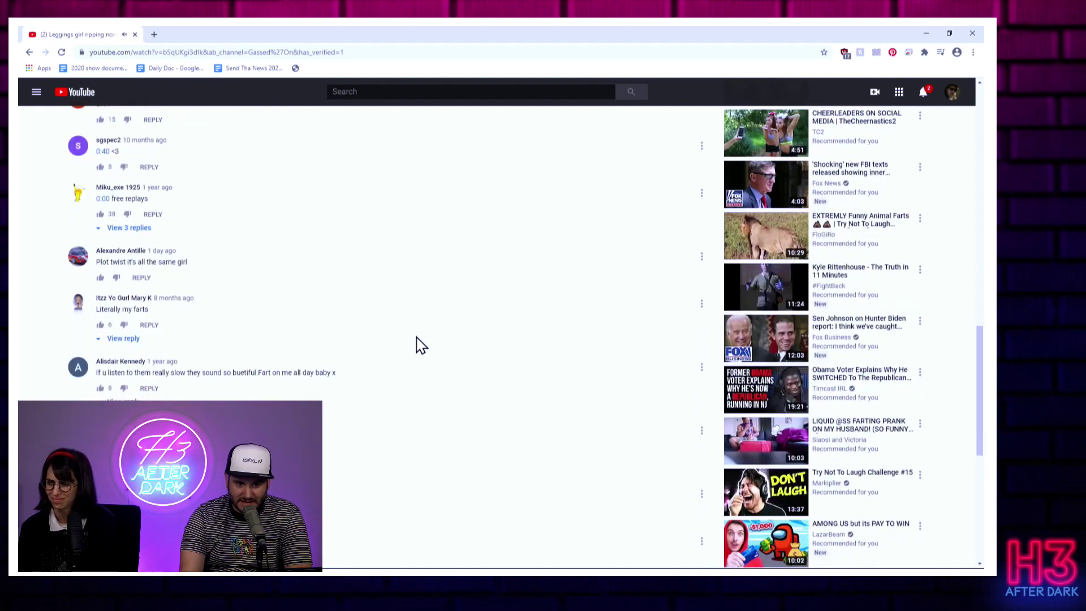
scroll(420, 345, up, 10)
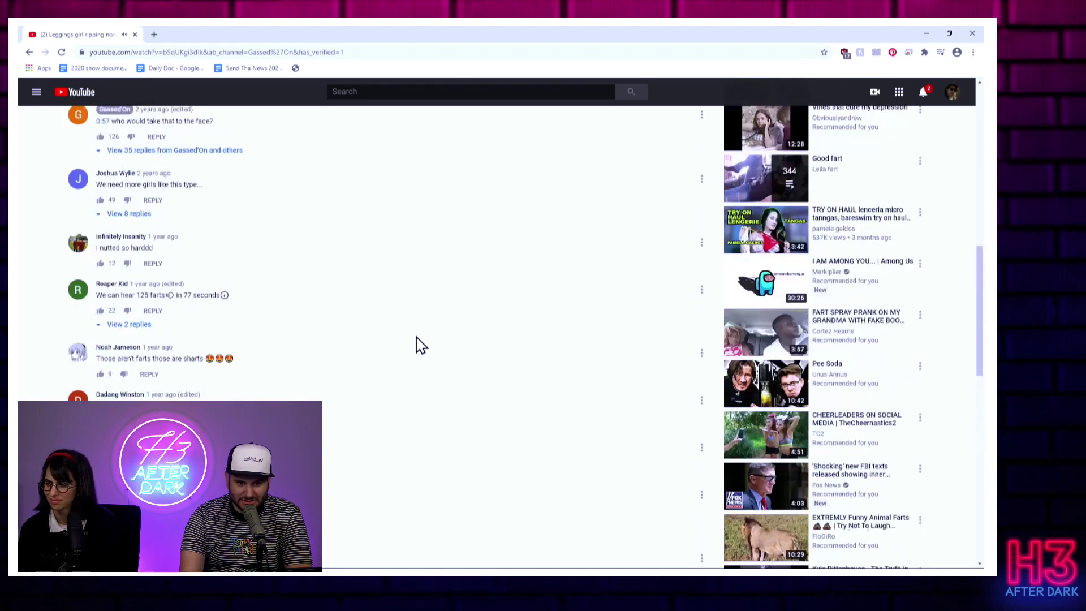
scroll(417, 347, up, 10)
scroll(414, 289, up, 5)
scroll(407, 254, up, 2)
scroll(400, 280, down, 3)
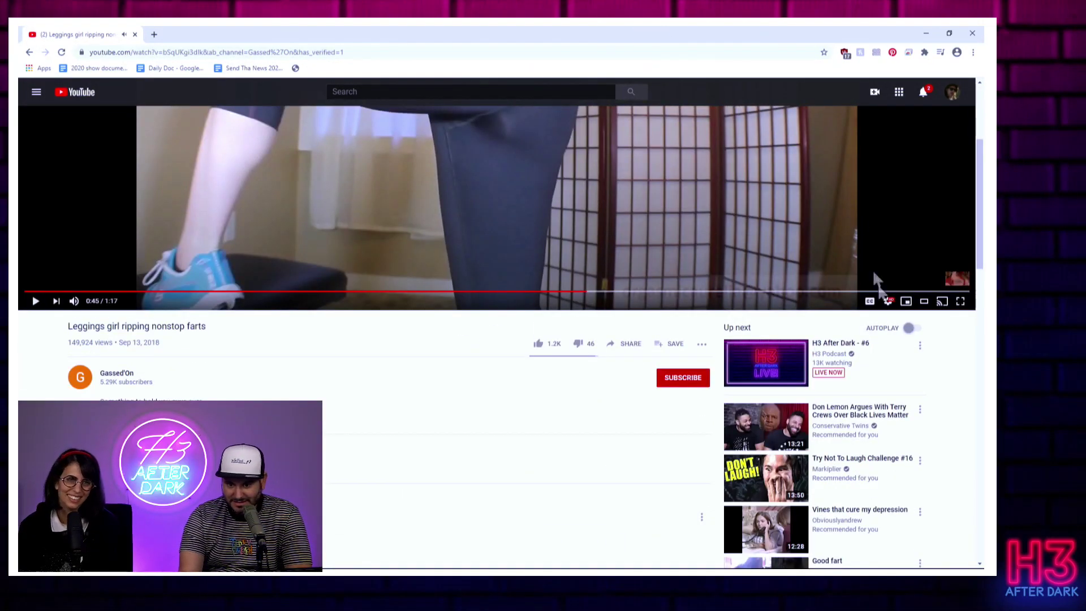
- Set the video's playback speed to 2x and rewind it to 0:08
click(890, 302)
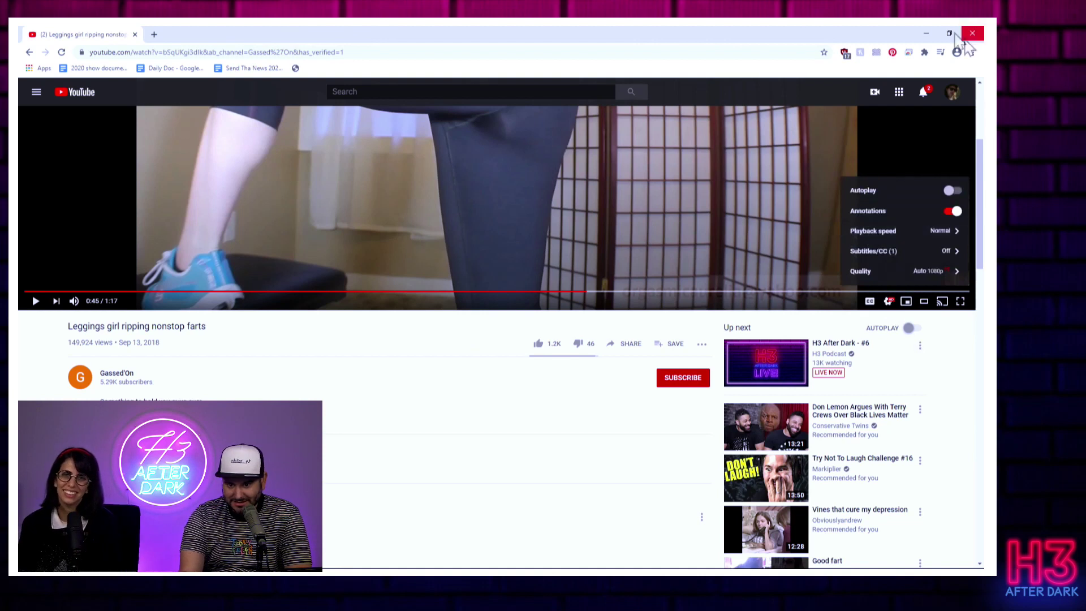
click(958, 238)
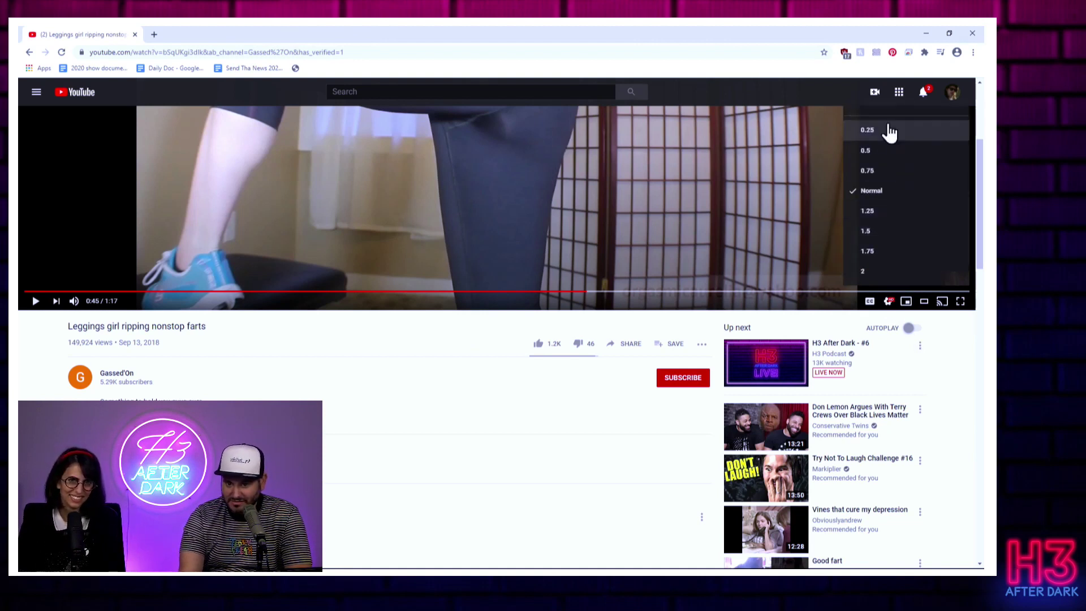
click(895, 271)
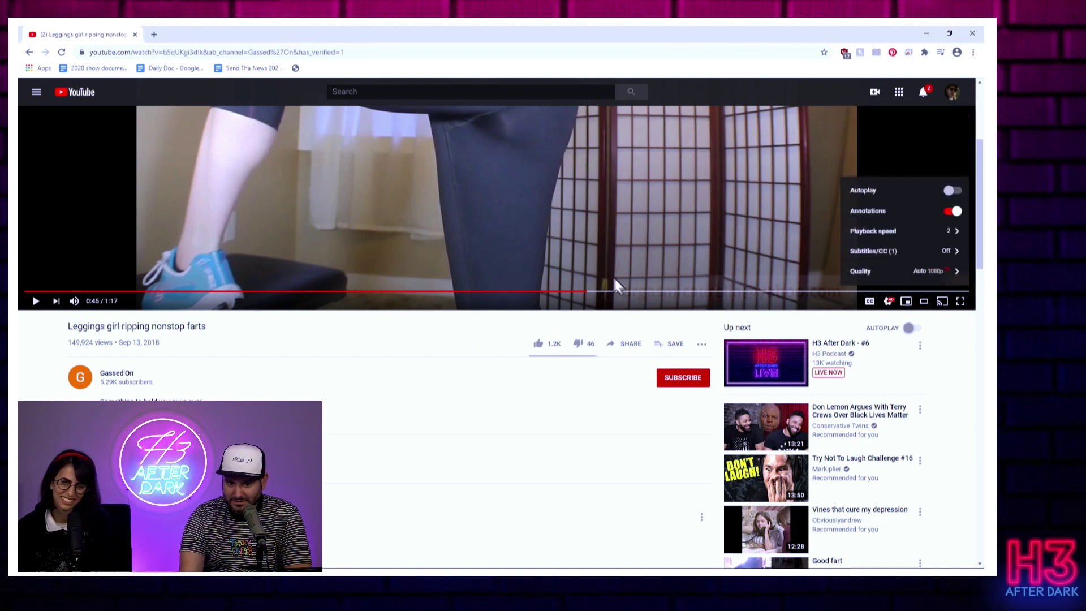
drag(203, 293, 127, 293)
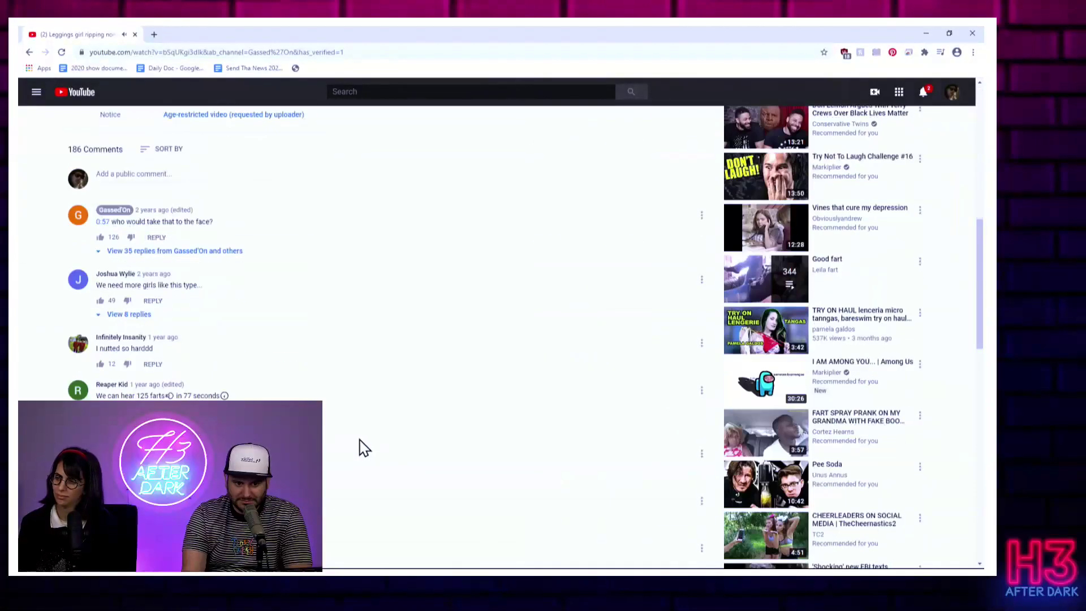
scroll(365, 437, down, 3)
right_click(447, 345)
click(439, 331)
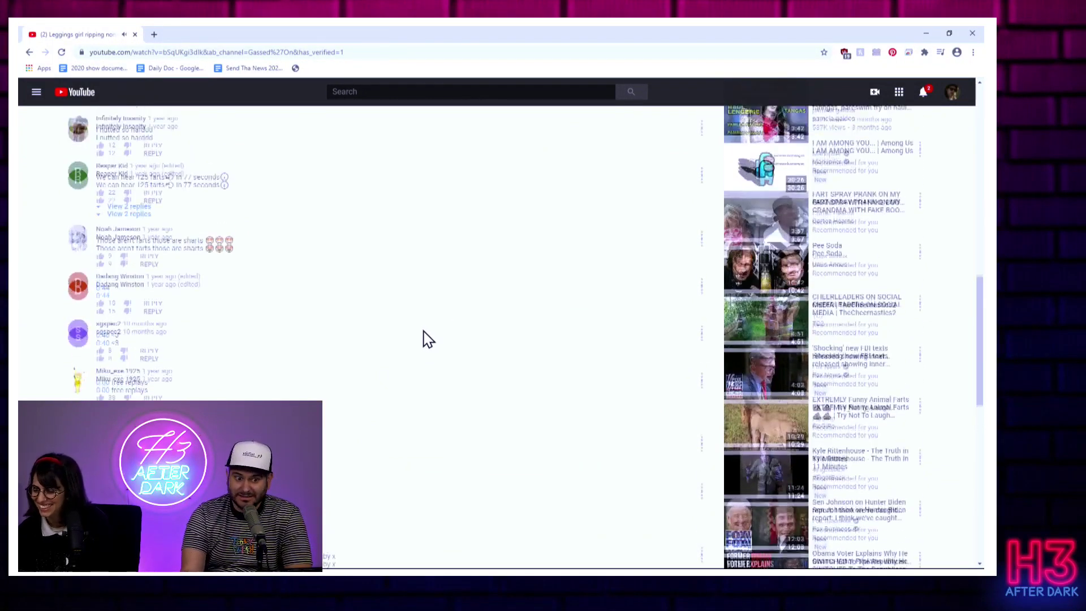
scroll(429, 332, down, 1)
scroll(430, 321, down, 3)
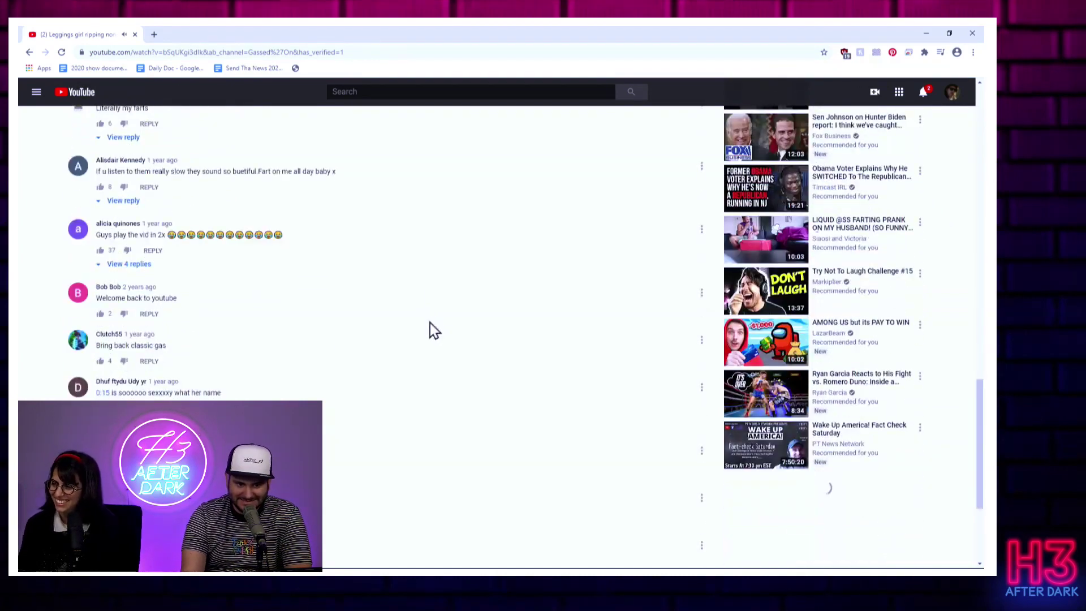
scroll(428, 326, down, 2)
scroll(449, 321, down, 1)
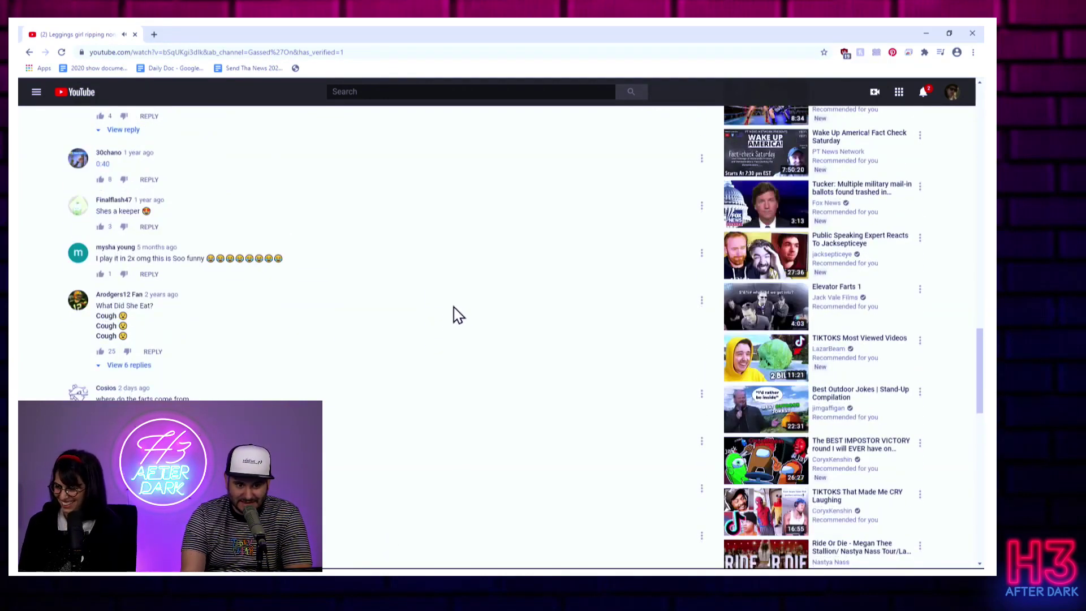
scroll(454, 317, down, 1)
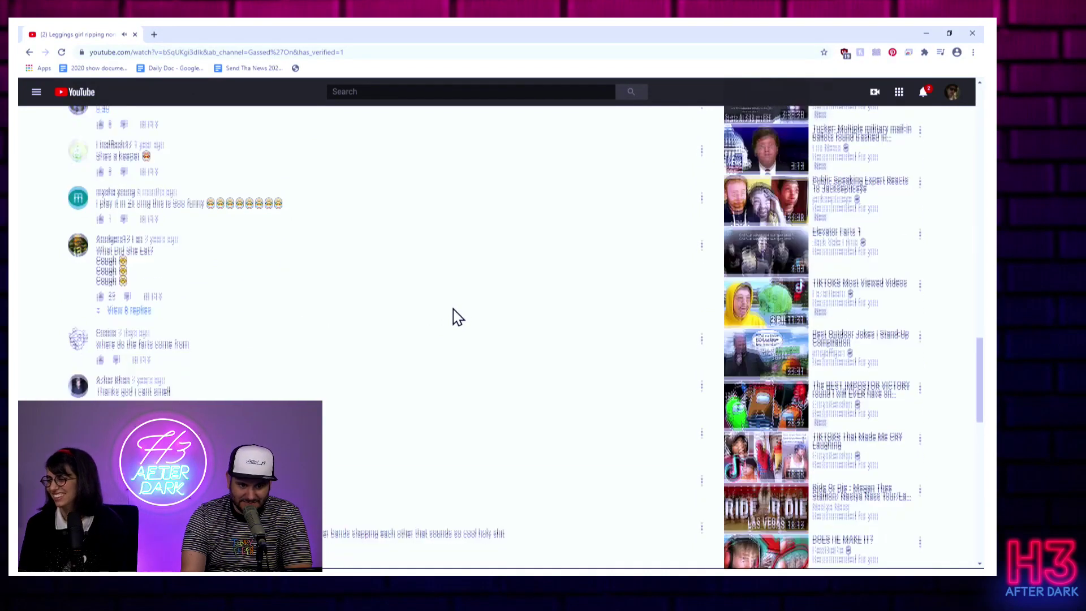
scroll(454, 314, down, 1)
scroll(457, 305, down, 2)
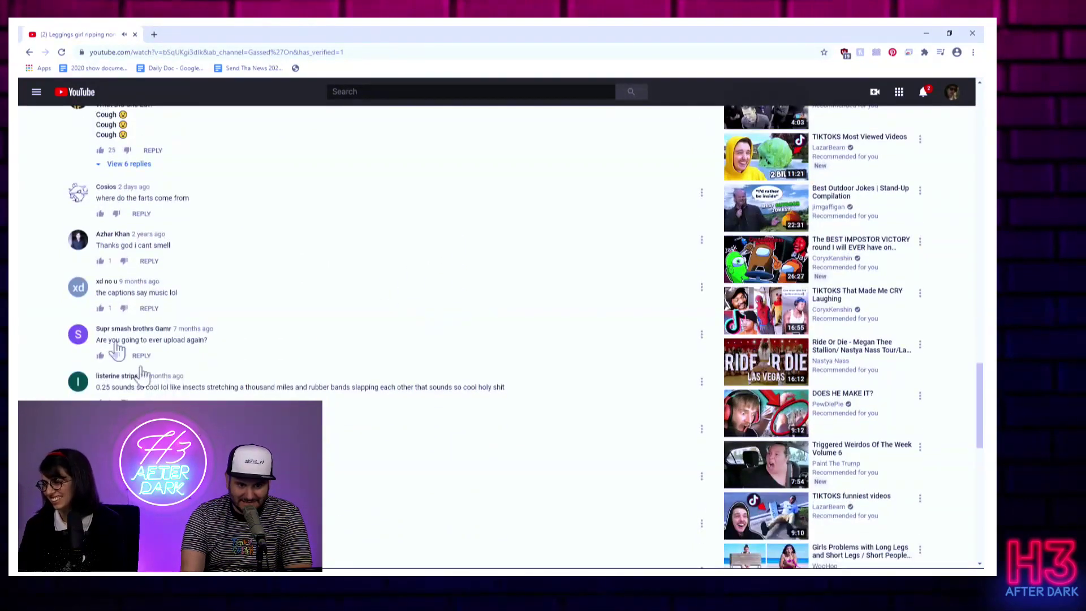
scroll(408, 441, down, 1)
scroll(410, 441, down, 1)
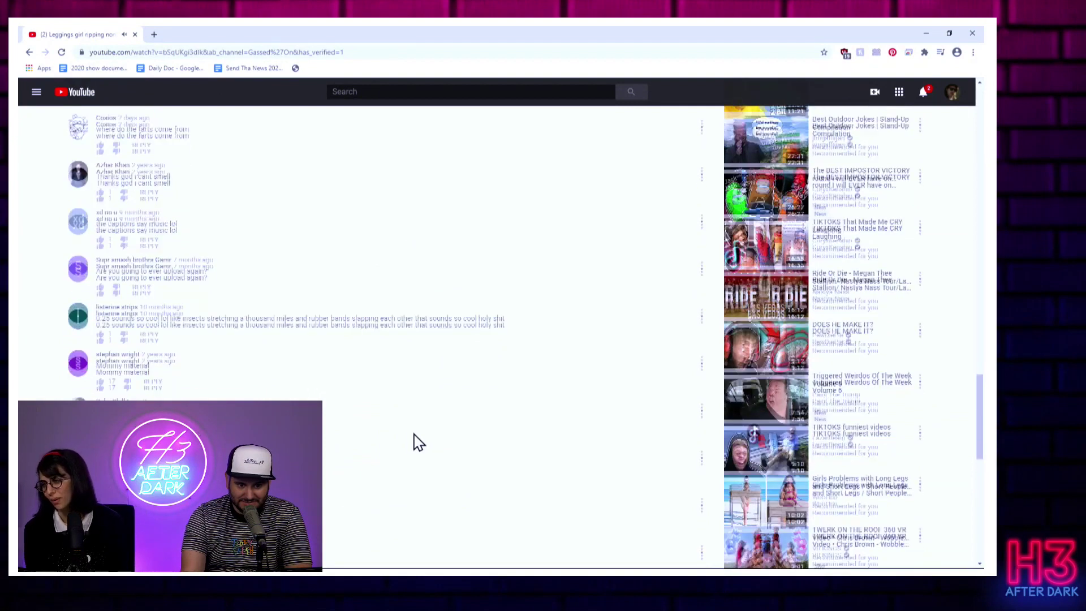
scroll(415, 441, down, 1)
scroll(411, 444, down, 2)
scroll(413, 436, down, 2)
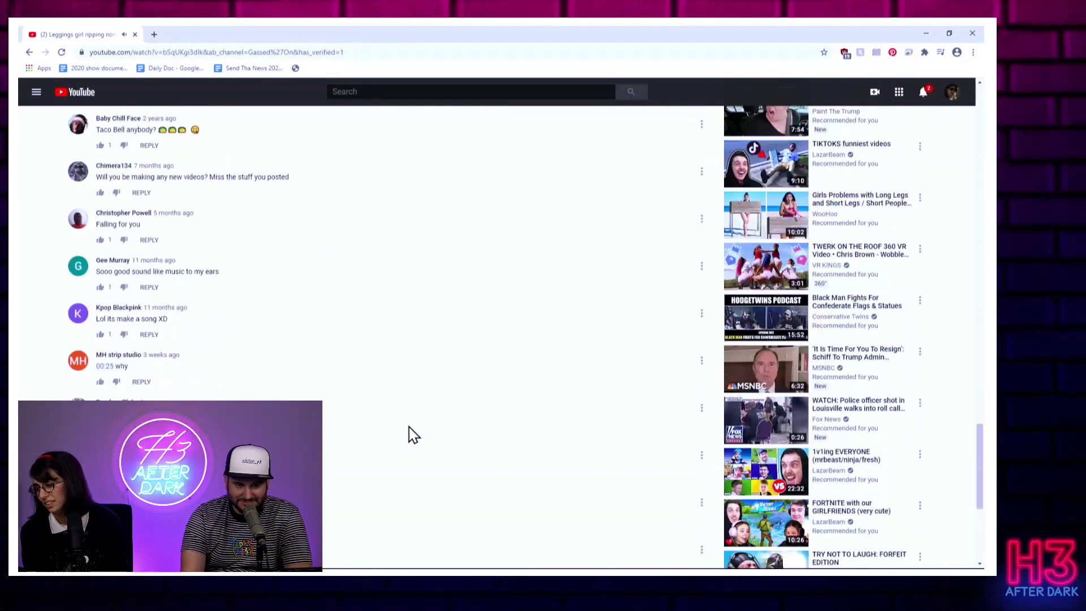